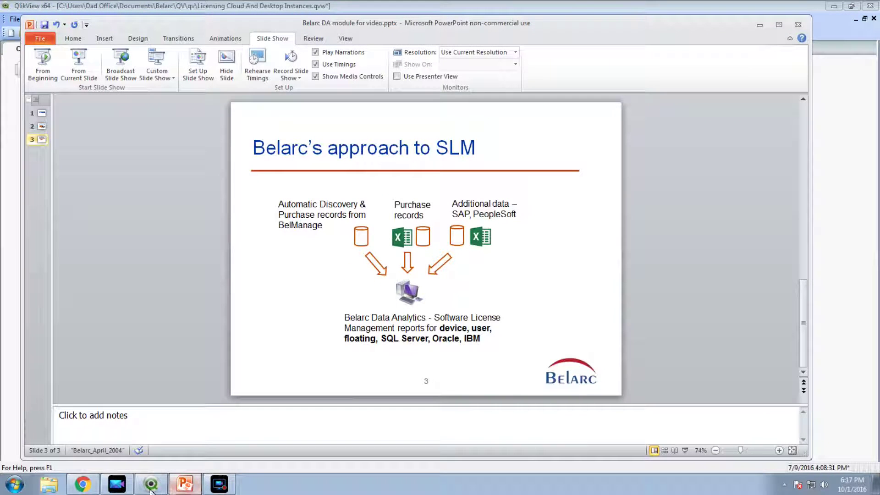
Step: Bring the QlikView Cloud And Desktop Software report in front of the PowerPoint slide
click(150, 488)
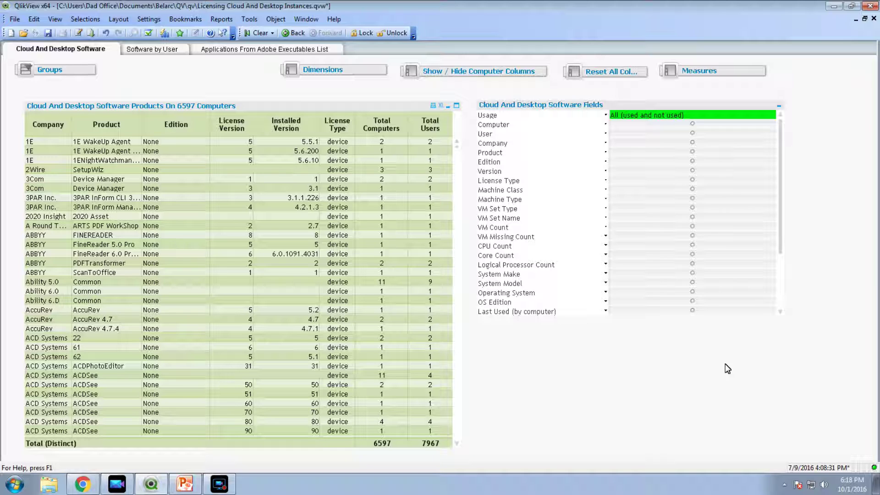
Step: Search the Product field for PROJECT and select Project and Project for Office 365
click(511, 156)
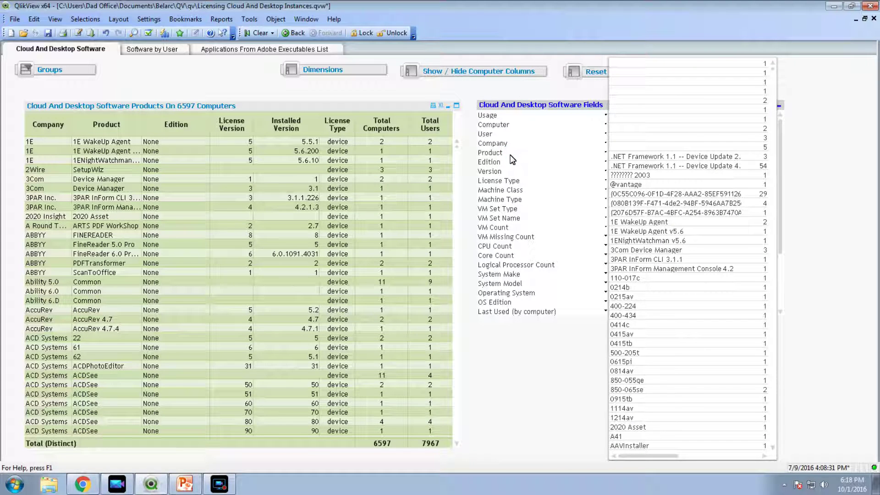
text(PR)
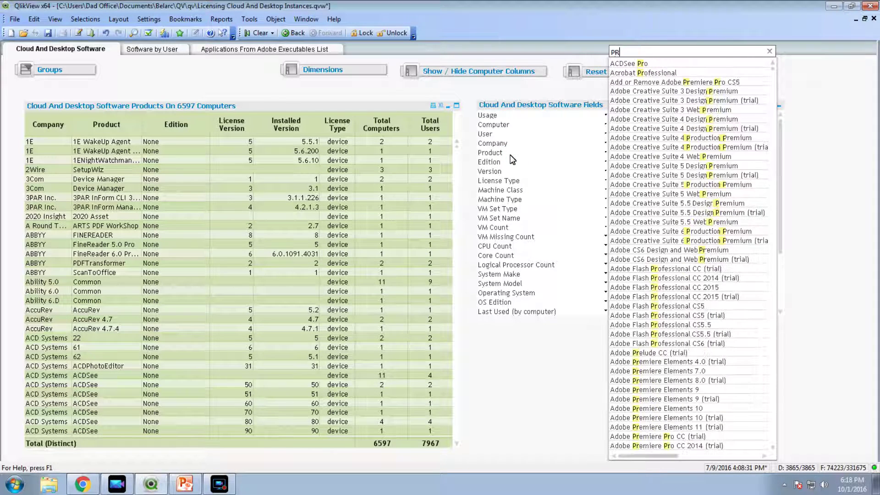
text(OJECT)
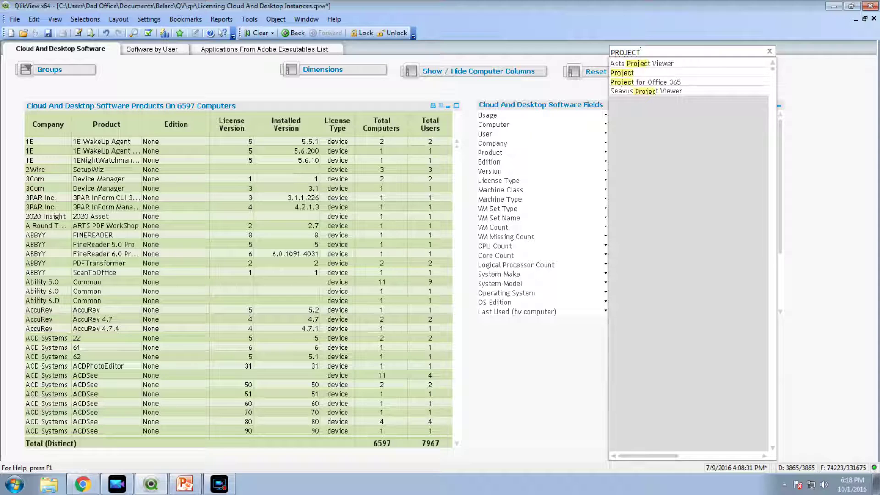
drag(630, 72, 631, 84)
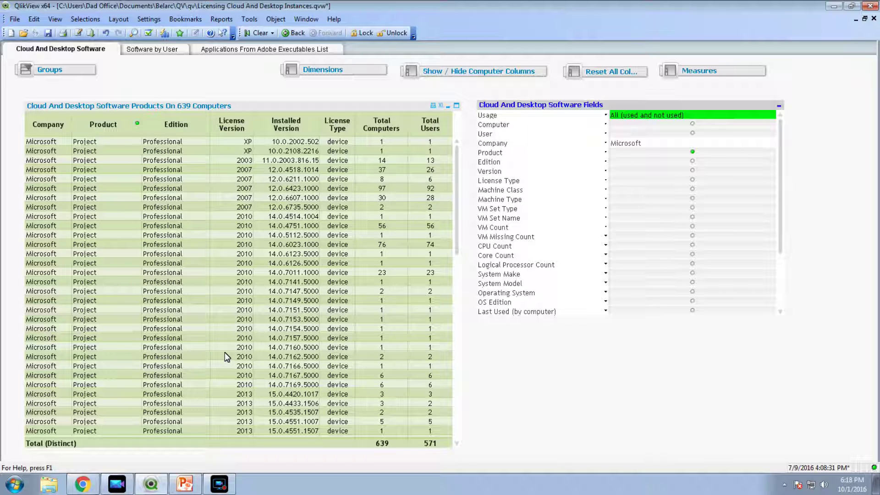
Step: Set Usage to '180 days ago' and add Computer as a table dimension
click(598, 116)
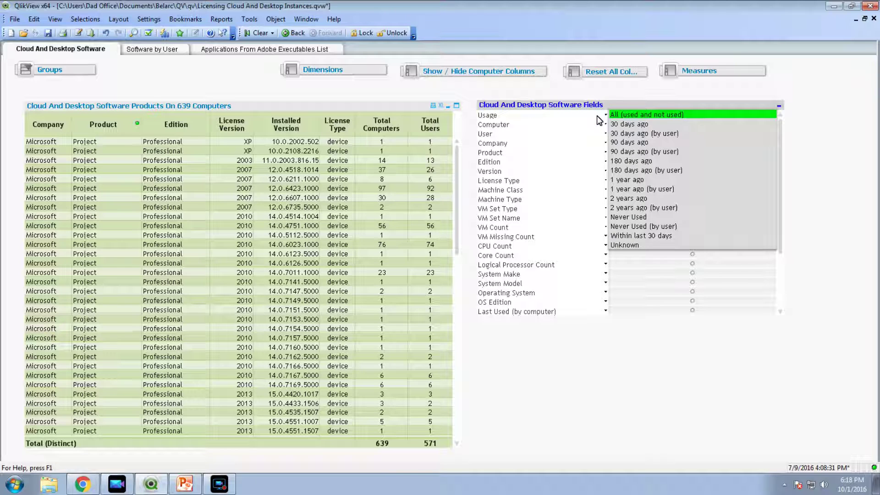
click(650, 161)
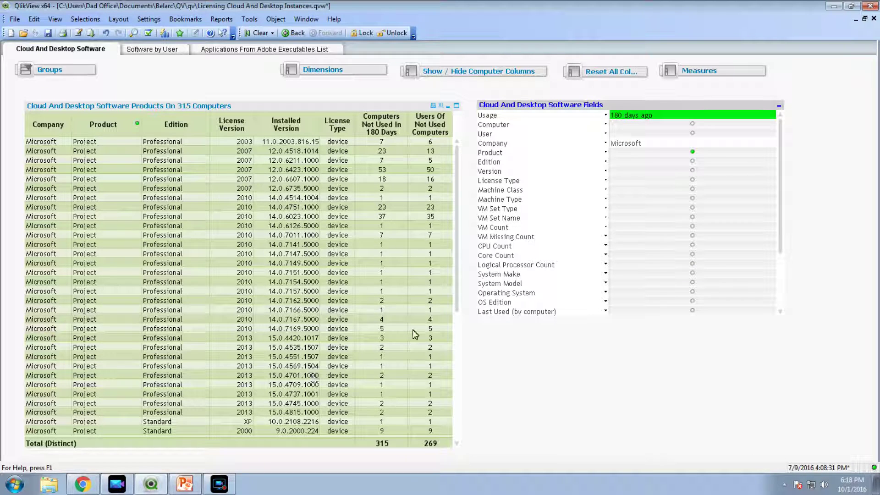
click(332, 71)
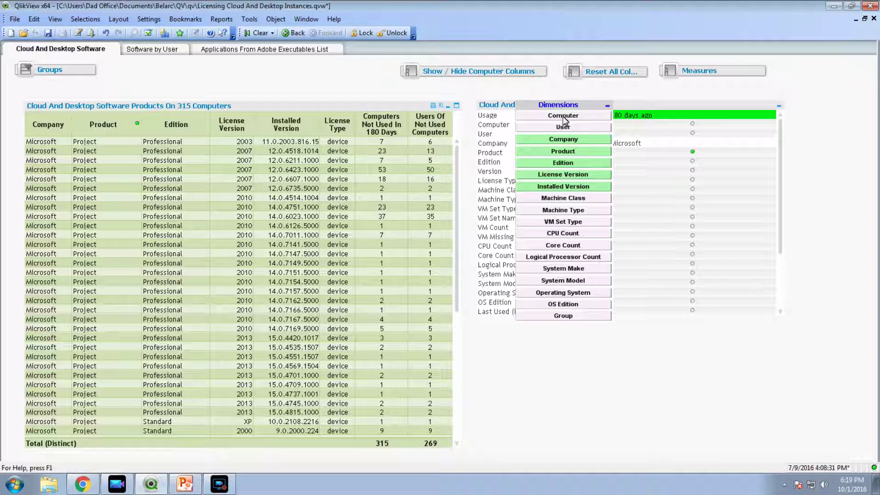
click(563, 116)
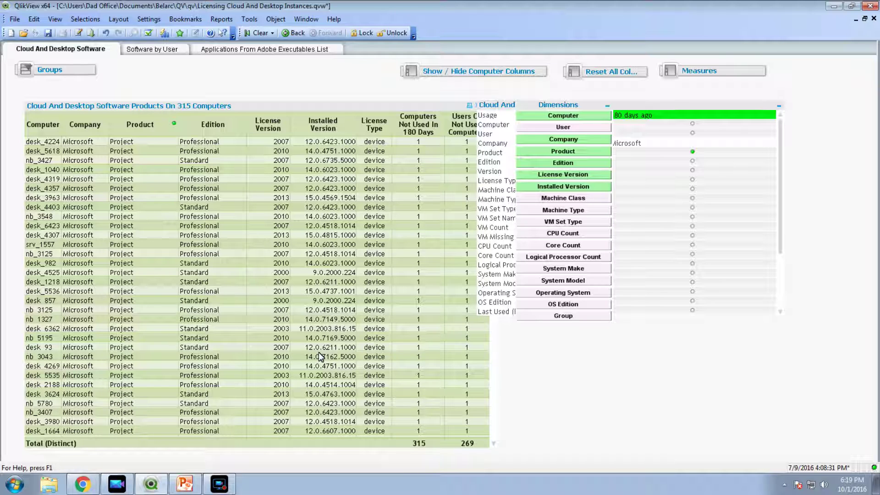
click(15, 19)
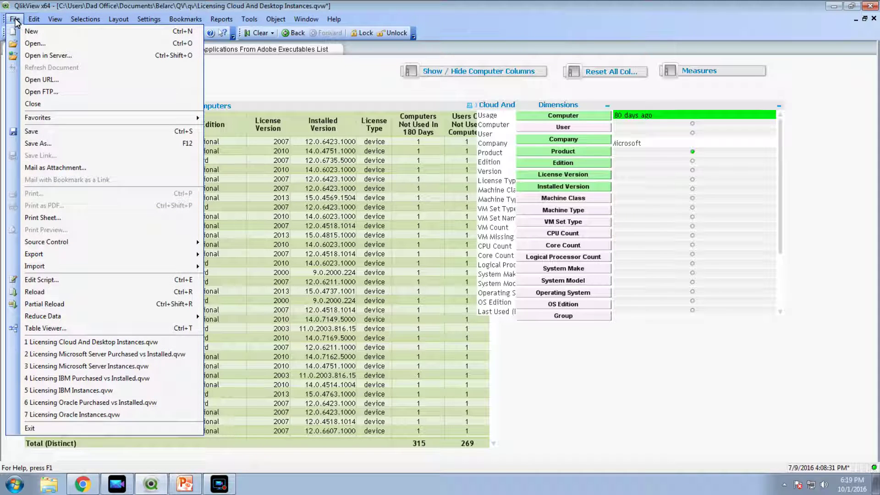
Step: Open 'Licensing Cloud And Desktop Purchased vs Installed.qvw'
click(38, 44)
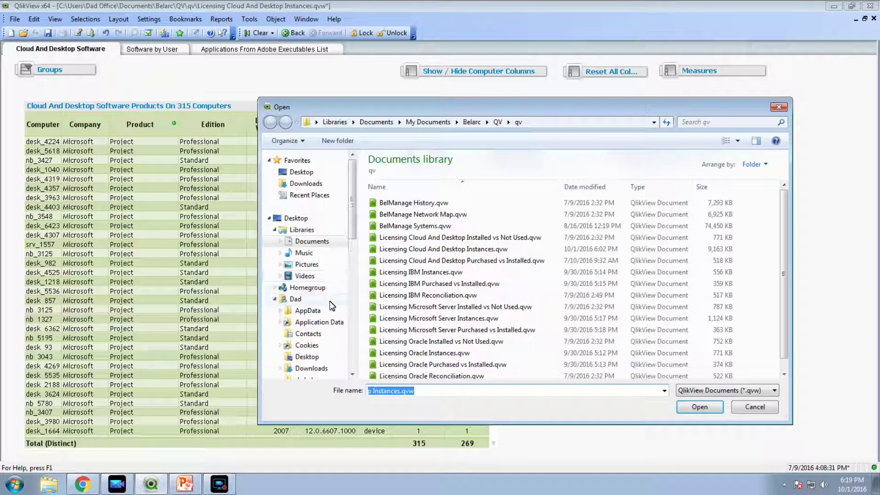
double_click(487, 262)
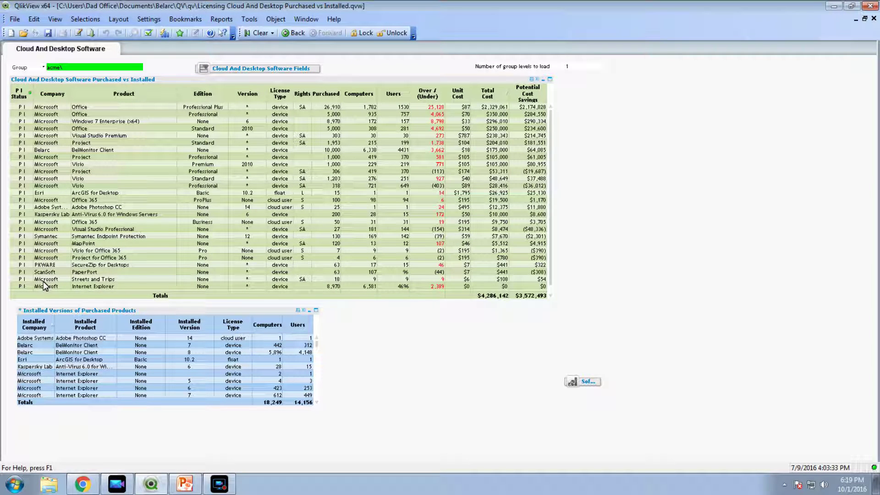
Step: Filter to Company Microsoft and Purchased Product Project and Project for Office 365
click(261, 70)
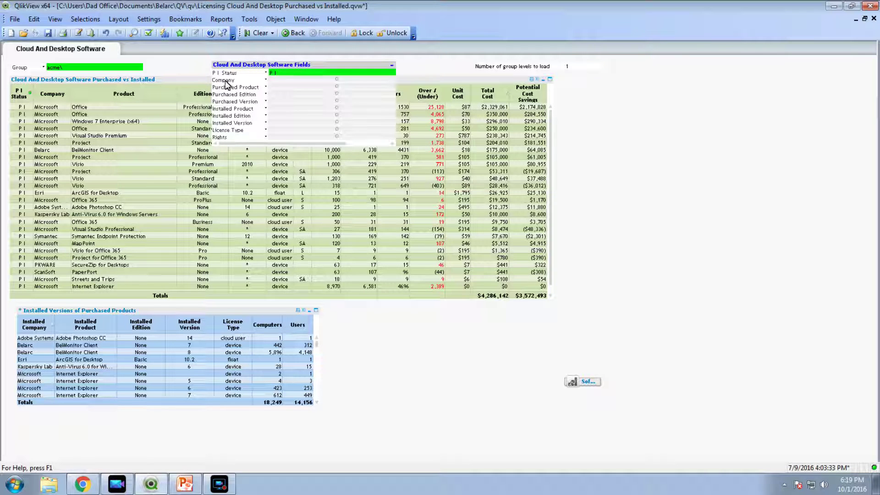
click(226, 81)
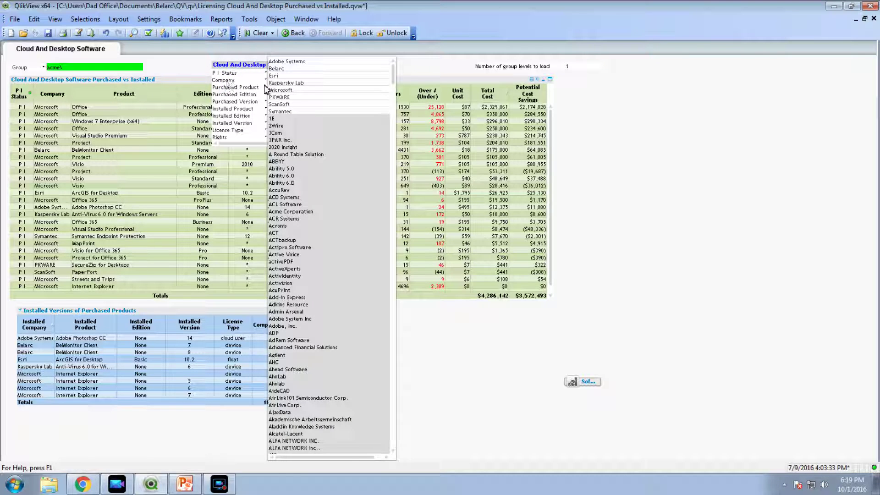
click(287, 91)
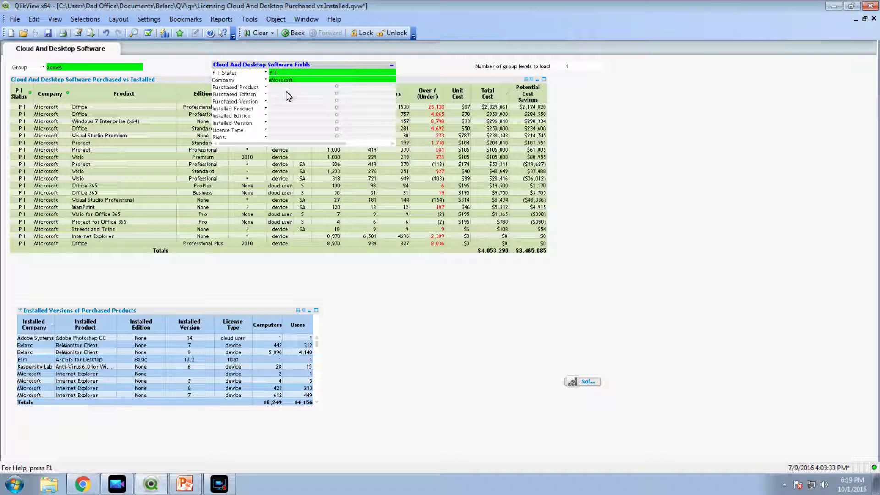
click(236, 88)
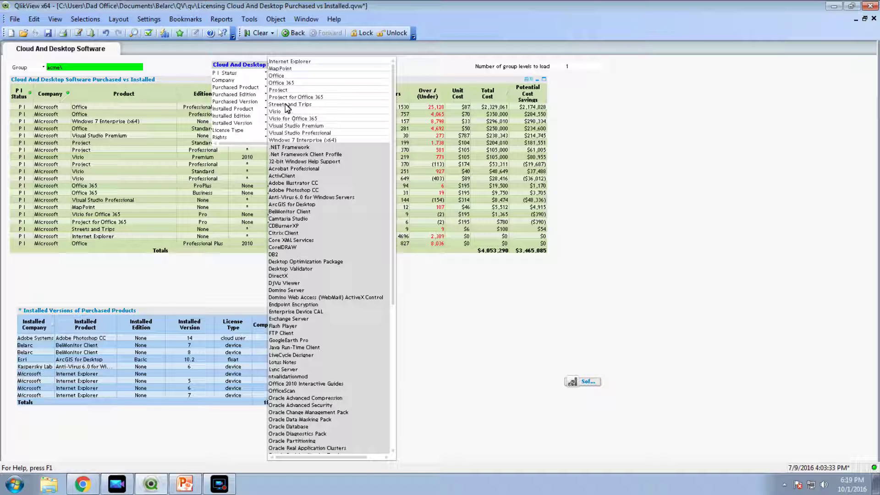
drag(285, 90, 284, 97)
click(392, 65)
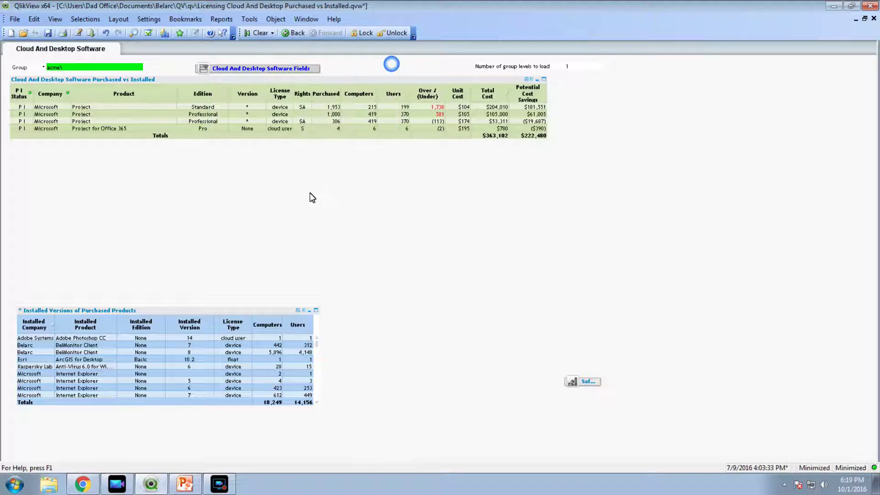
Step: Fit the sheet zoom to the window and scroll the Installed Versions table down
click(55, 19)
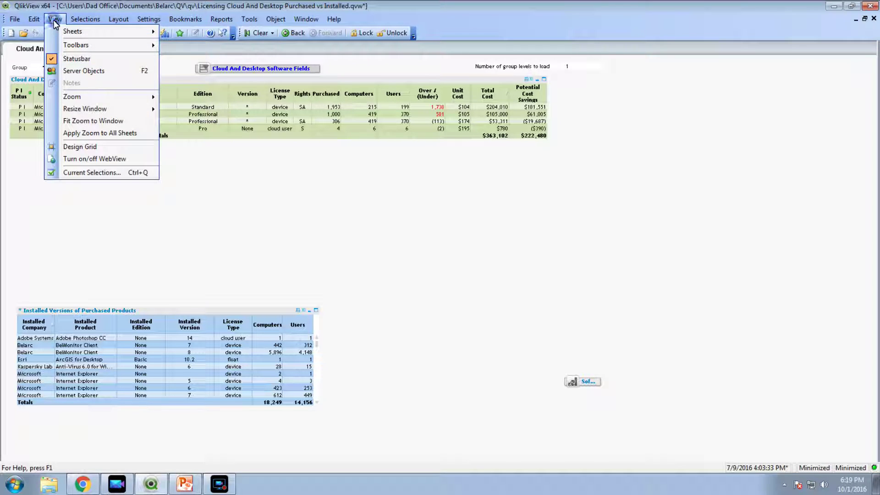
click(87, 123)
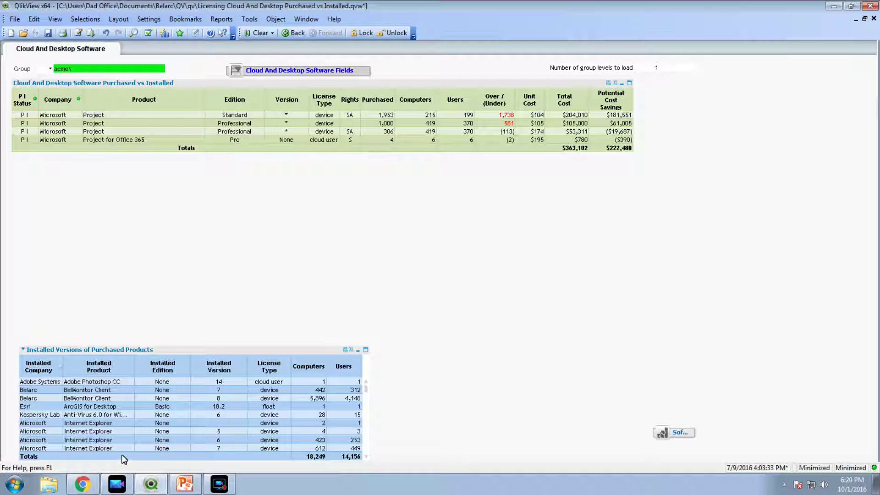
scroll(147, 406, down, 5)
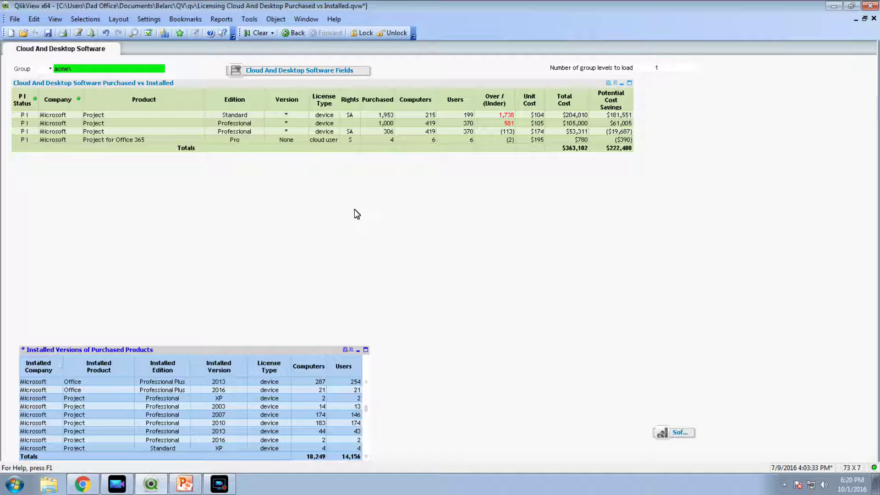
click(14, 20)
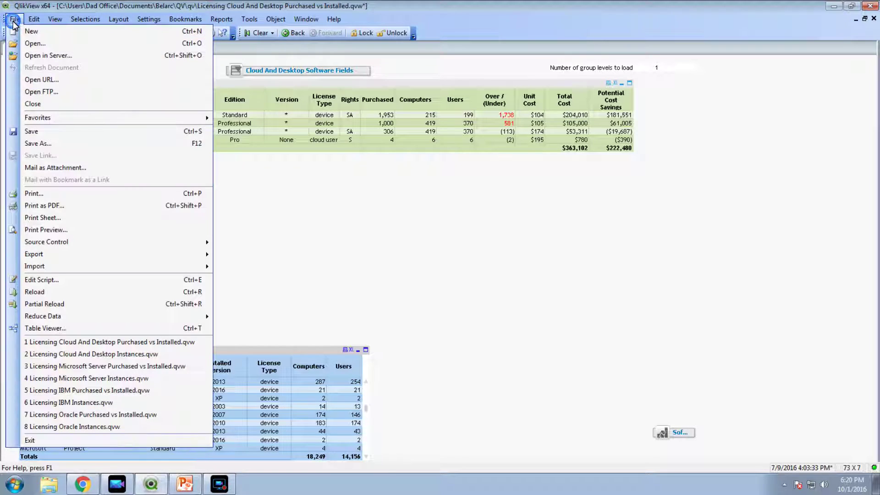
click(35, 43)
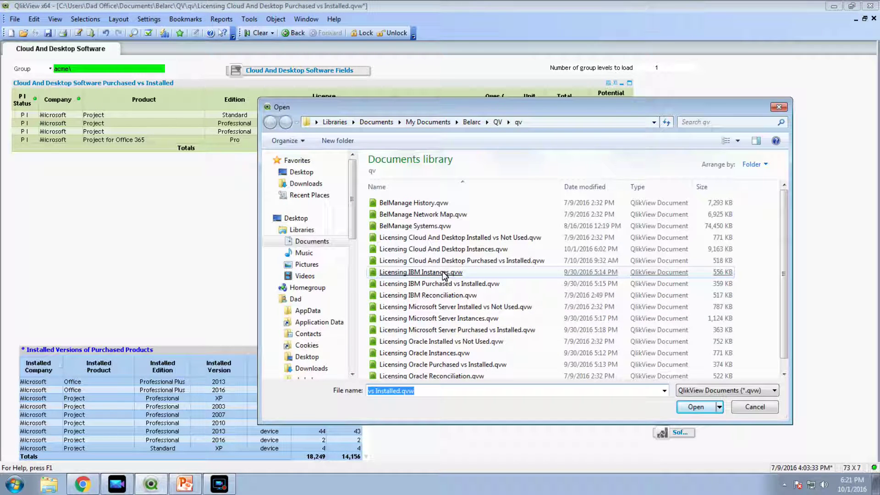
double_click(444, 274)
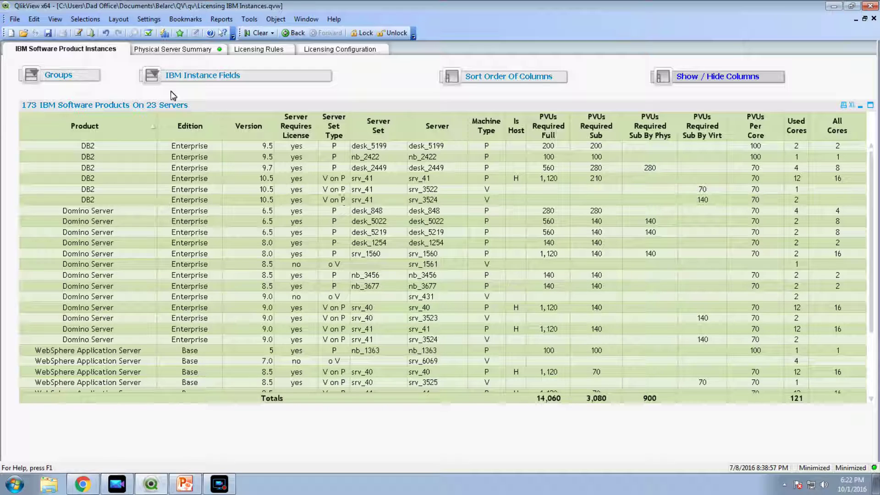
click(15, 19)
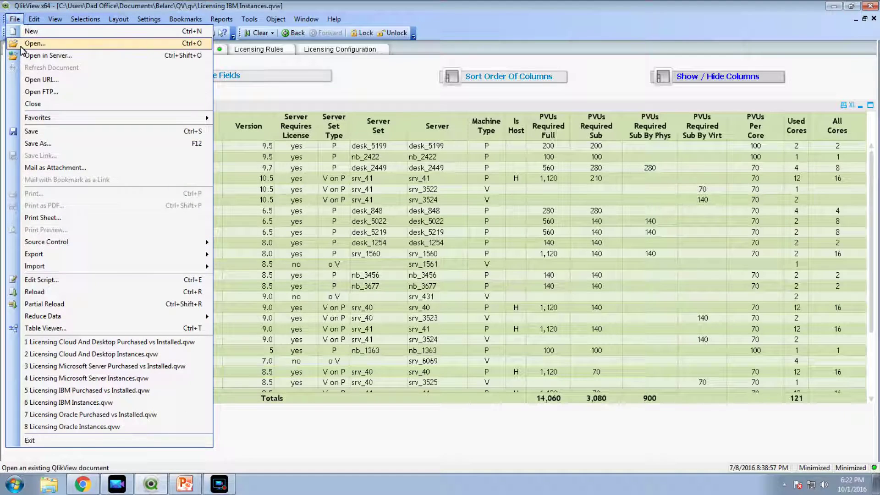
Step: Open 'Licensing IBM Purchased vs Installed.qvw' via Ctrl+O
key(Escape)
key(ctrl+o)
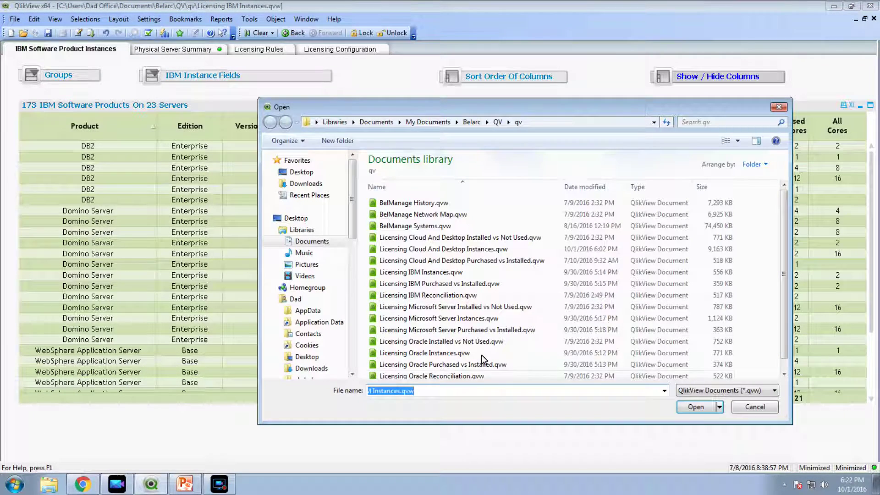
double_click(478, 288)
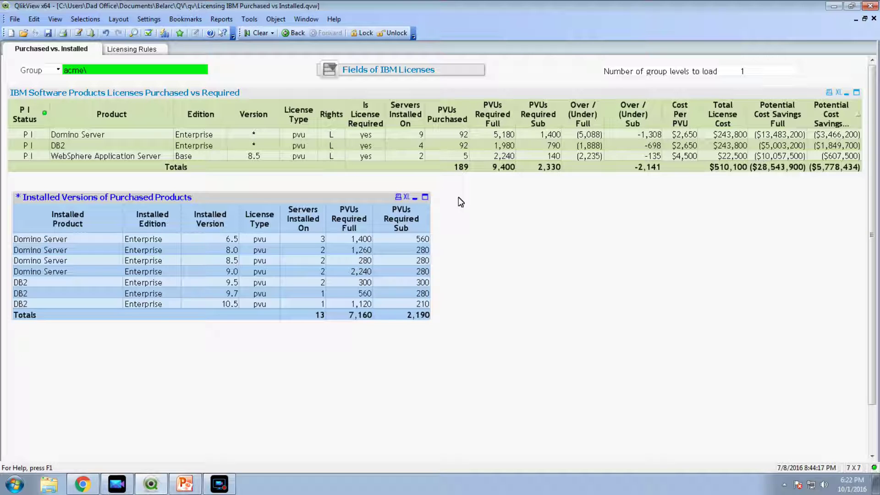
Step: Open 'Licensing Oracle Instances.qvw' from the File menu
click(14, 19)
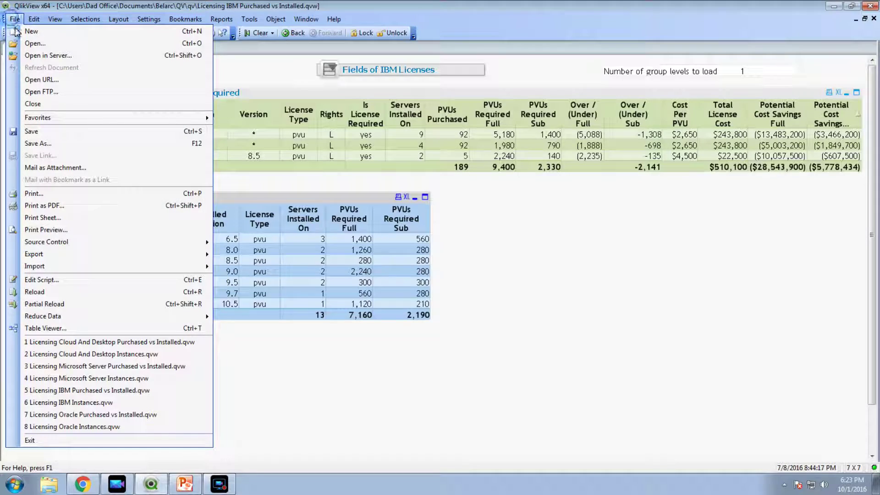
click(21, 43)
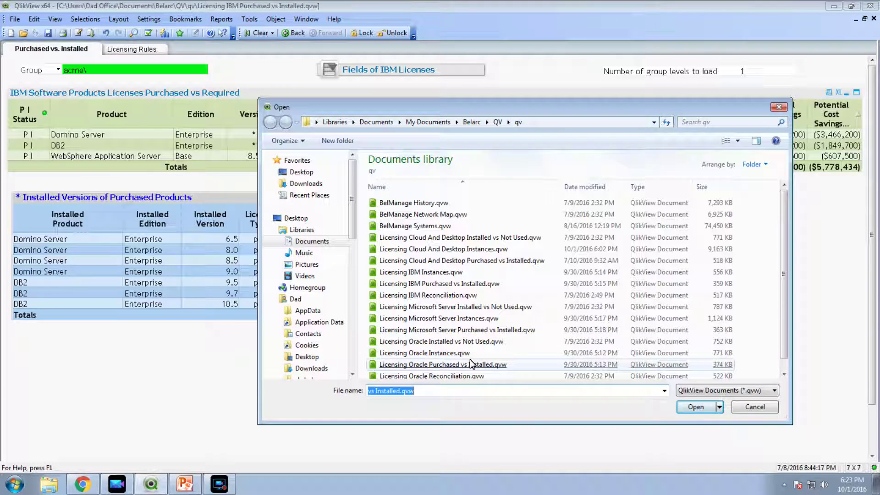
double_click(444, 357)
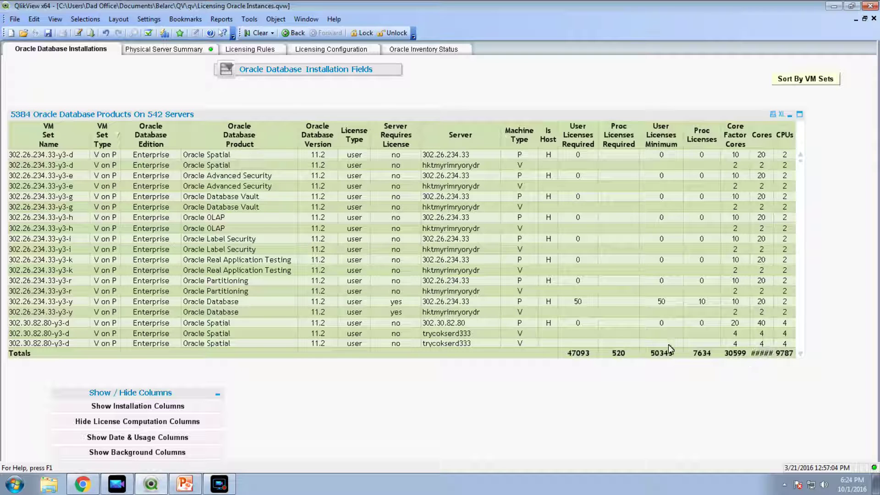
Step: Open 'Licensing Oracle Purchased vs Installed.qvw' from the File menu
click(15, 20)
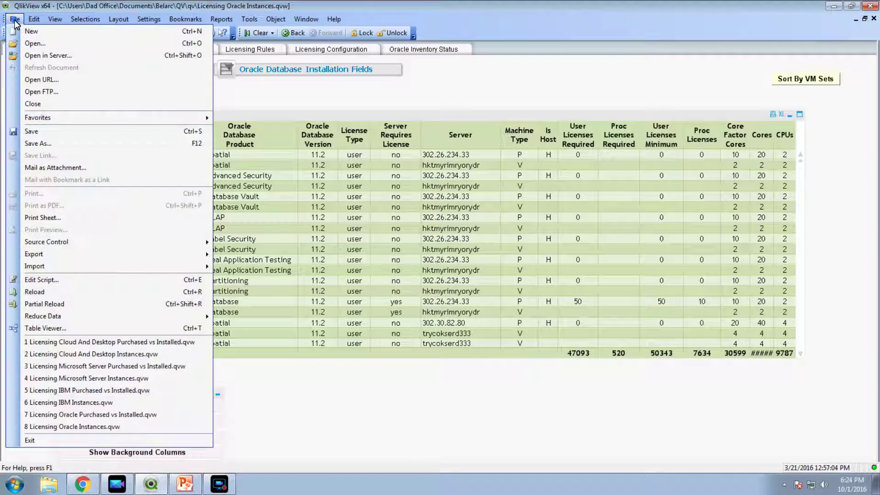
click(28, 45)
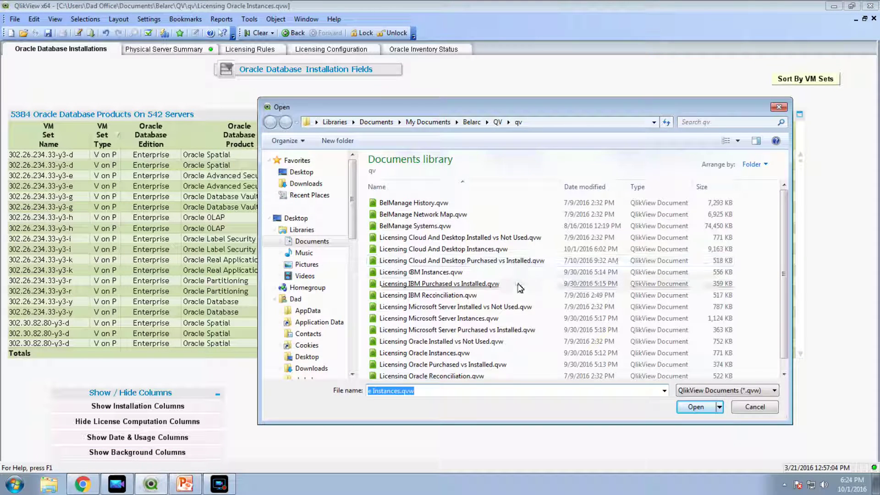
click(487, 366)
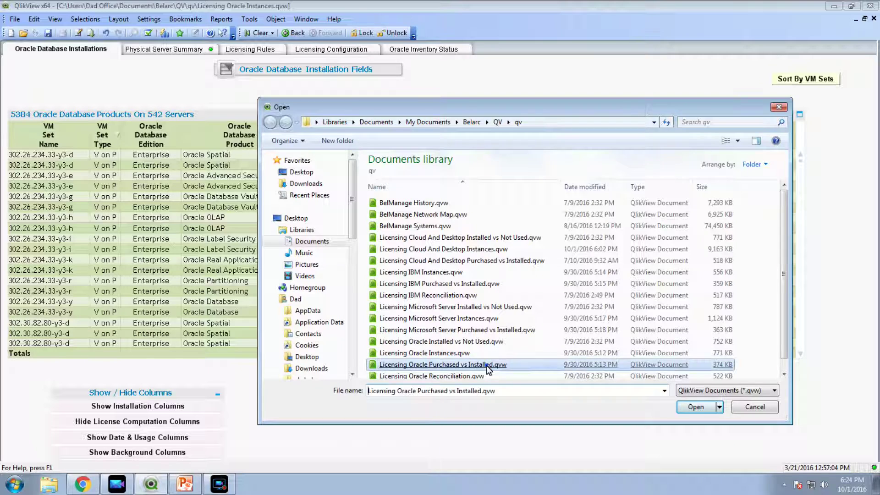
double_click(486, 365)
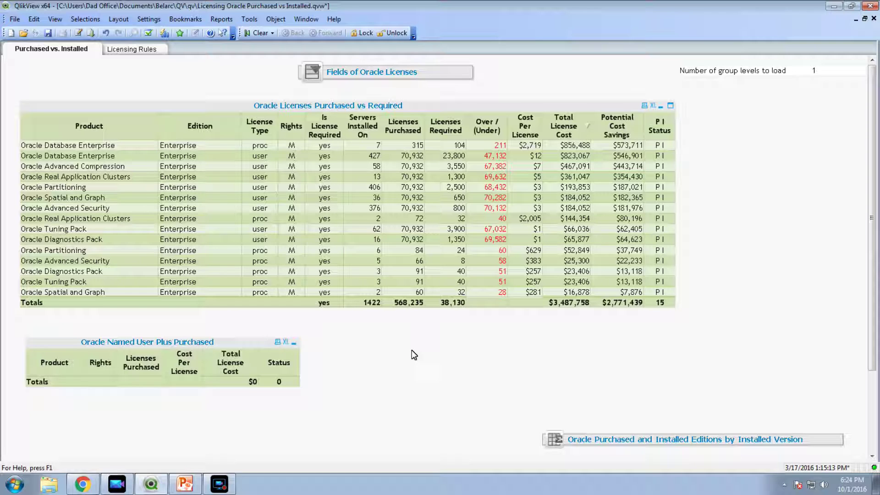
Step: Open 'Licensing Microsoft Server Instances.qvw' from the File menu
click(15, 20)
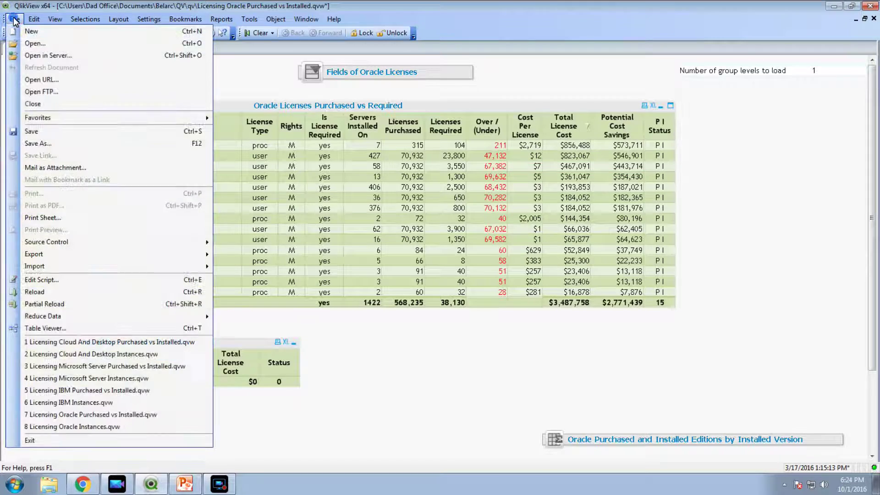
click(35, 43)
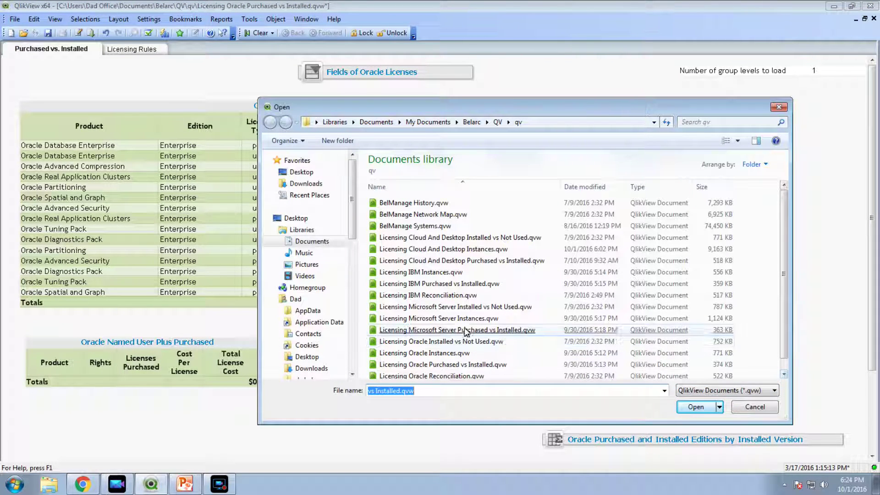
click(459, 321)
double_click(459, 323)
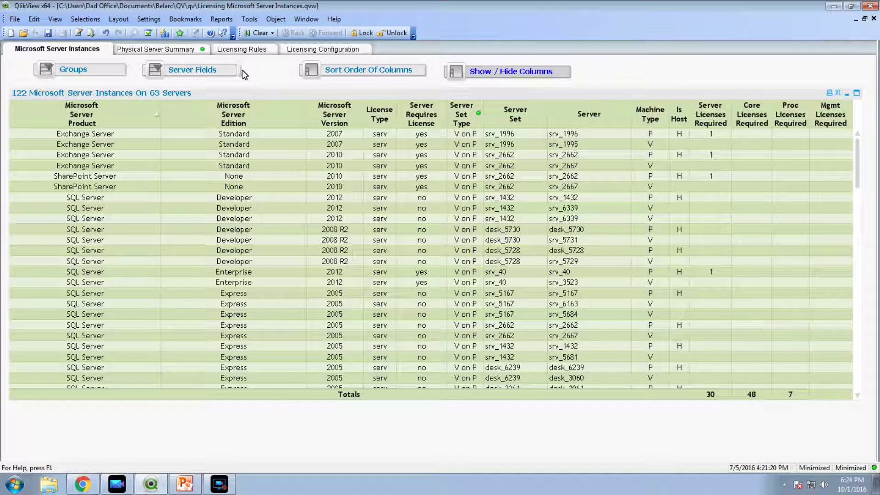
click(187, 71)
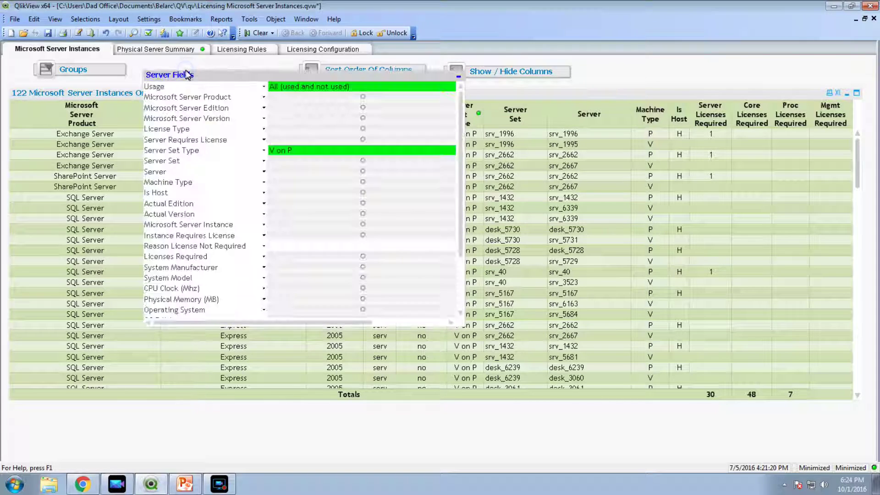
Step: Filter License Type to core and proc (34 instances, 29 servers), then view the Licensing Rules sheet
click(195, 129)
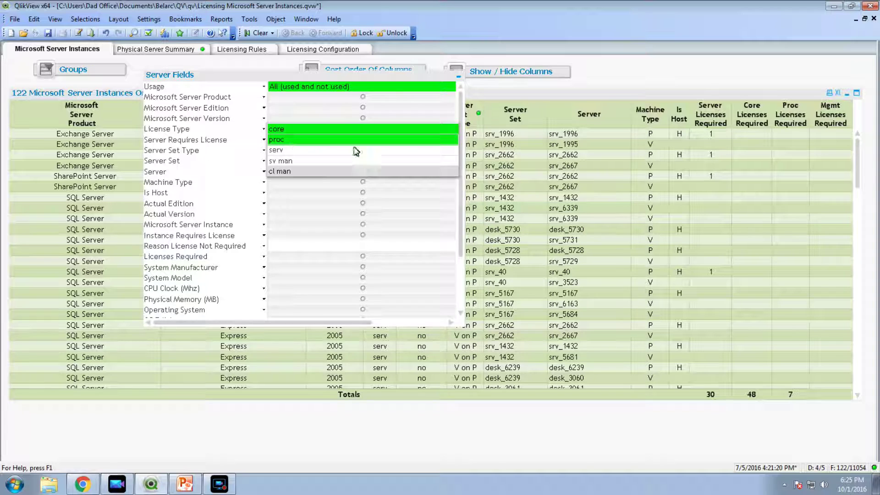
click(289, 141)
click(459, 77)
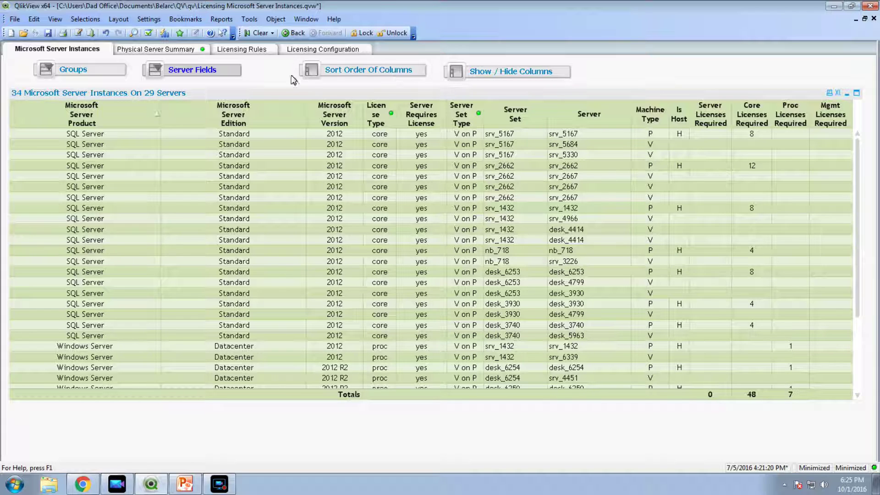
click(243, 49)
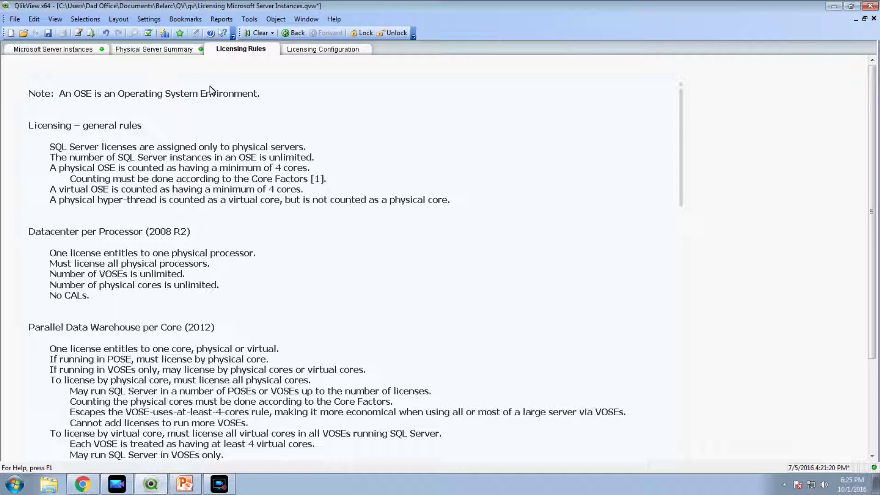
click(51, 49)
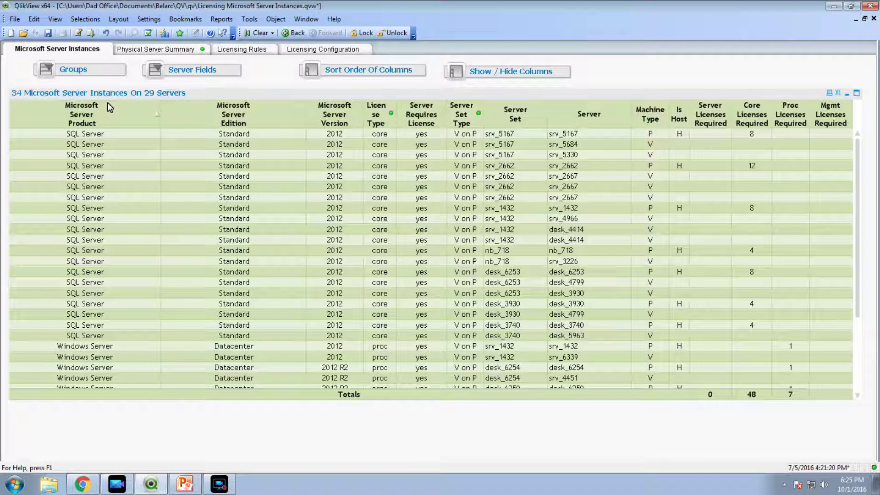
click(14, 21)
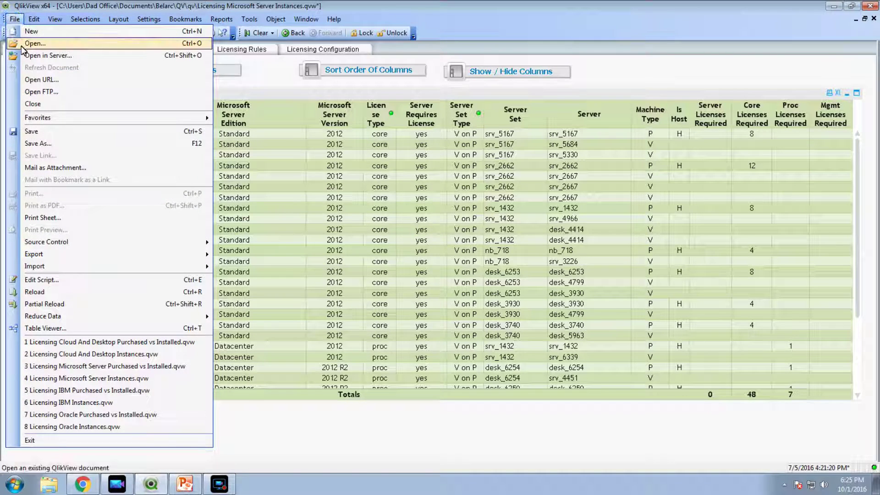
Step: Open Licensing Microsoft Server Purchased vs Installed.qvw
click(35, 43)
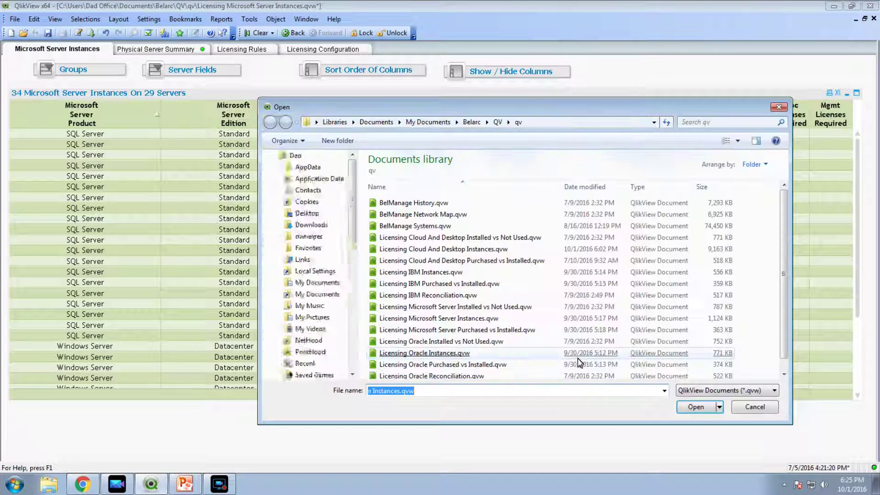
double_click(517, 334)
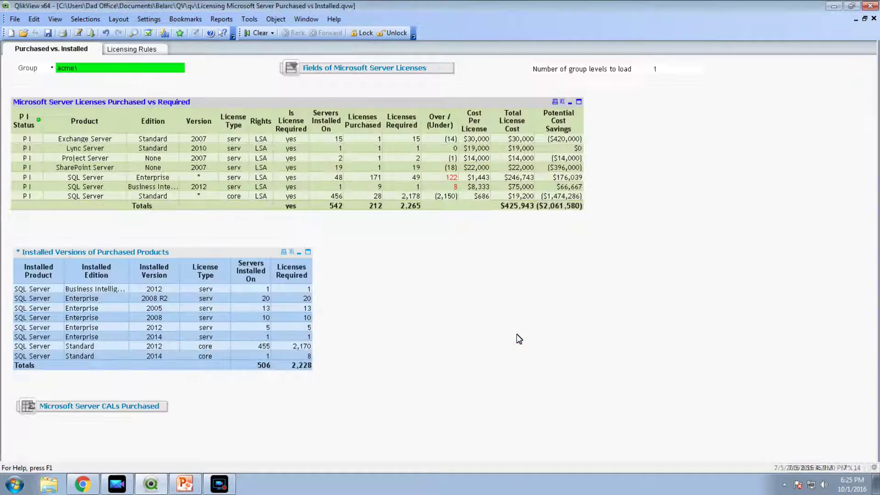